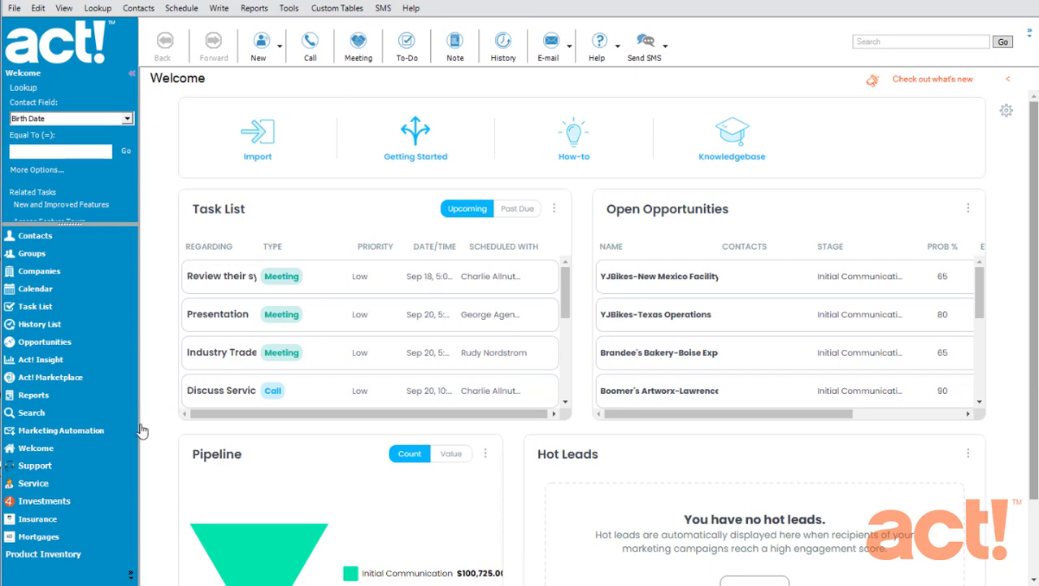
Open the Investments custom table and launch the Report Designer for custom tables in a maximized window.
left_click(55, 505)
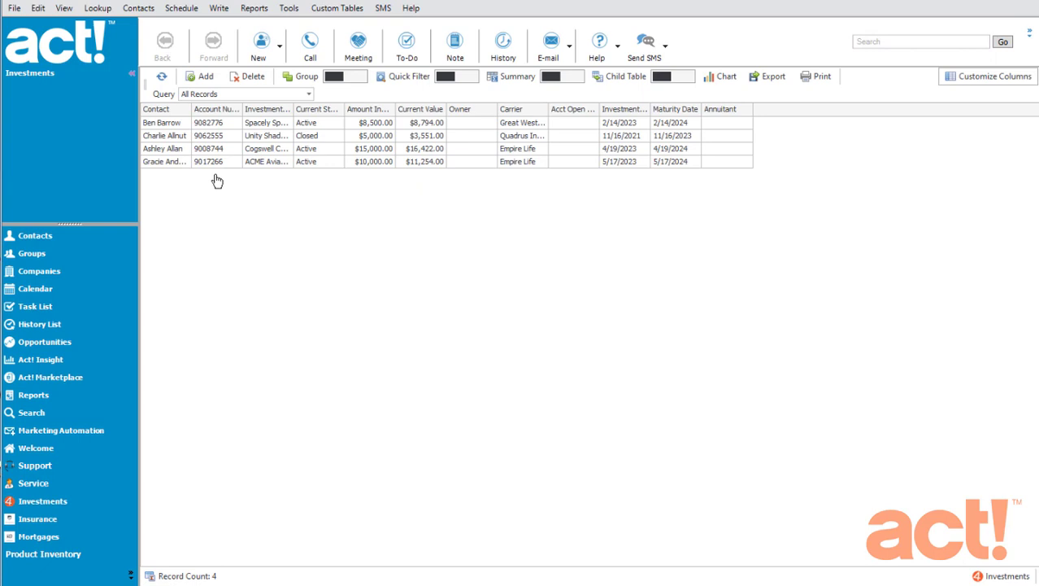
left_click(341, 10)
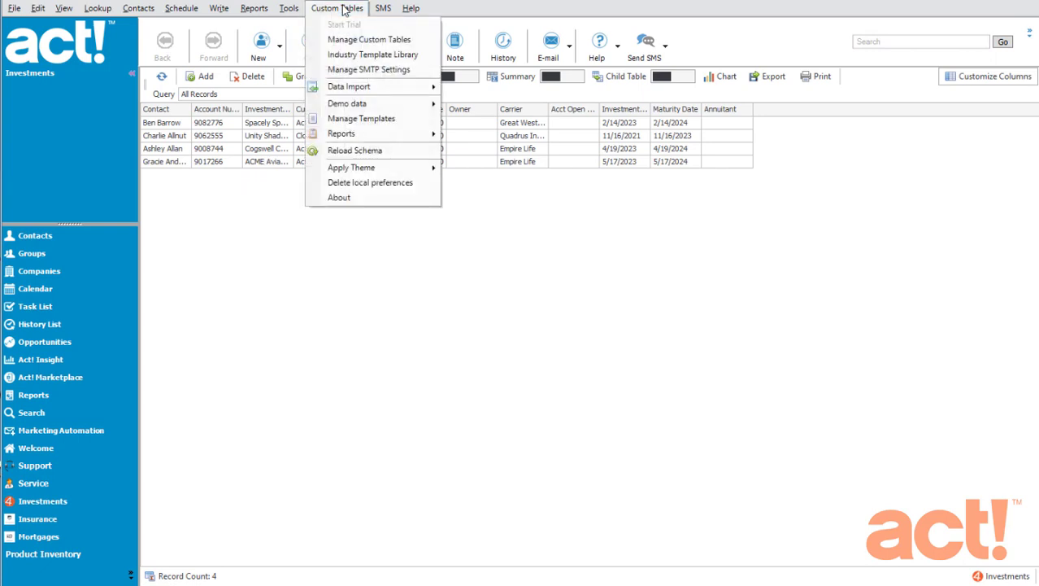
mouse_move(362, 138)
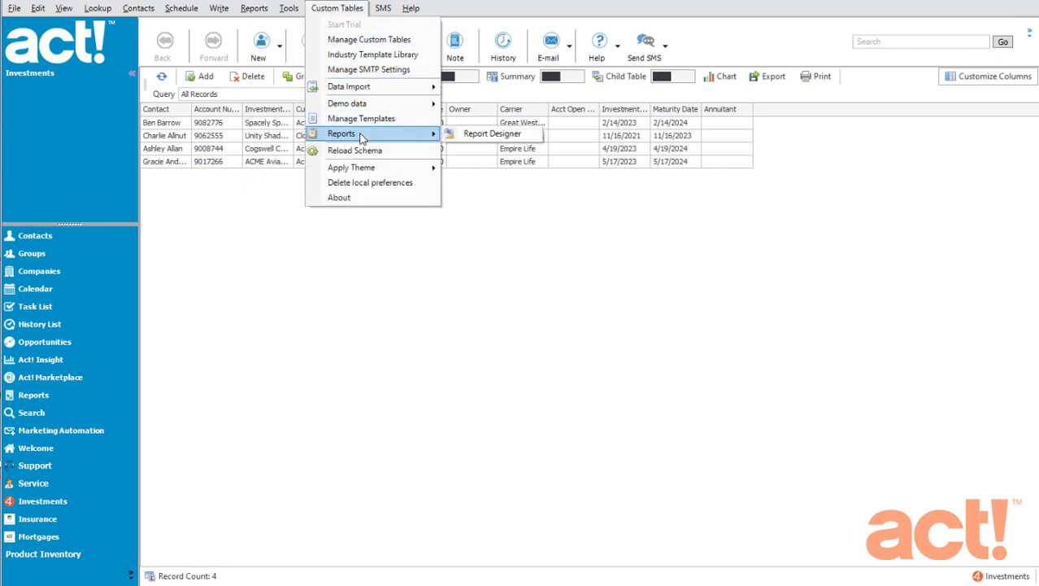
left_click(486, 136)
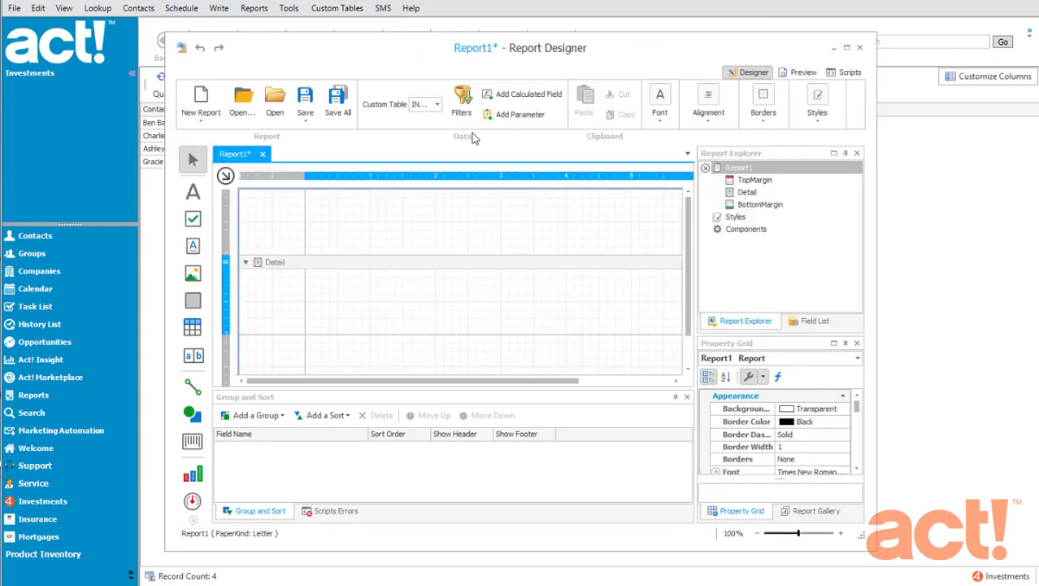
left_click(847, 49)
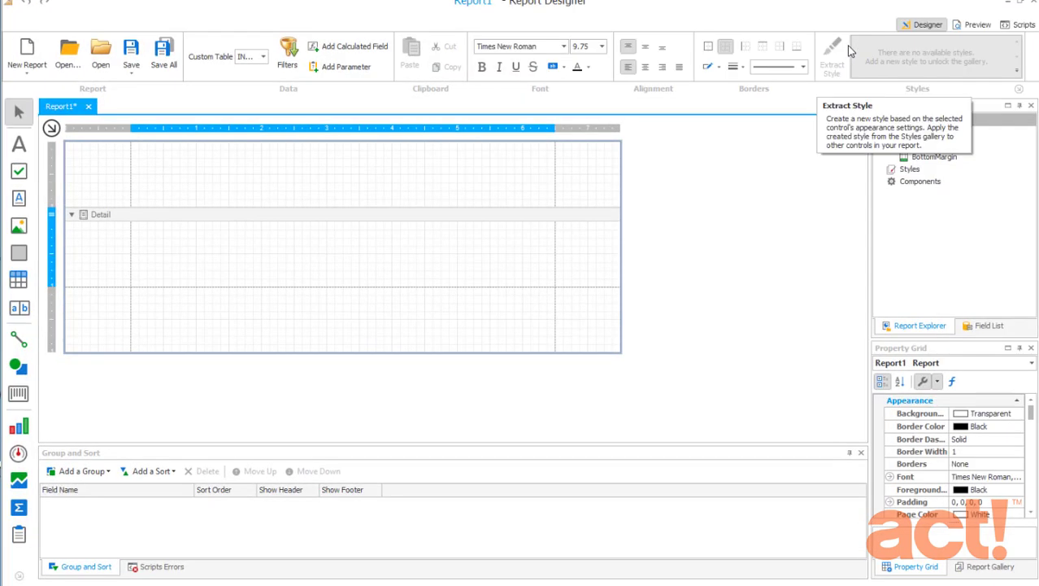
Check that INVESTMENTS is the report's custom table and expand its list of available fields.
left_click(261, 57)
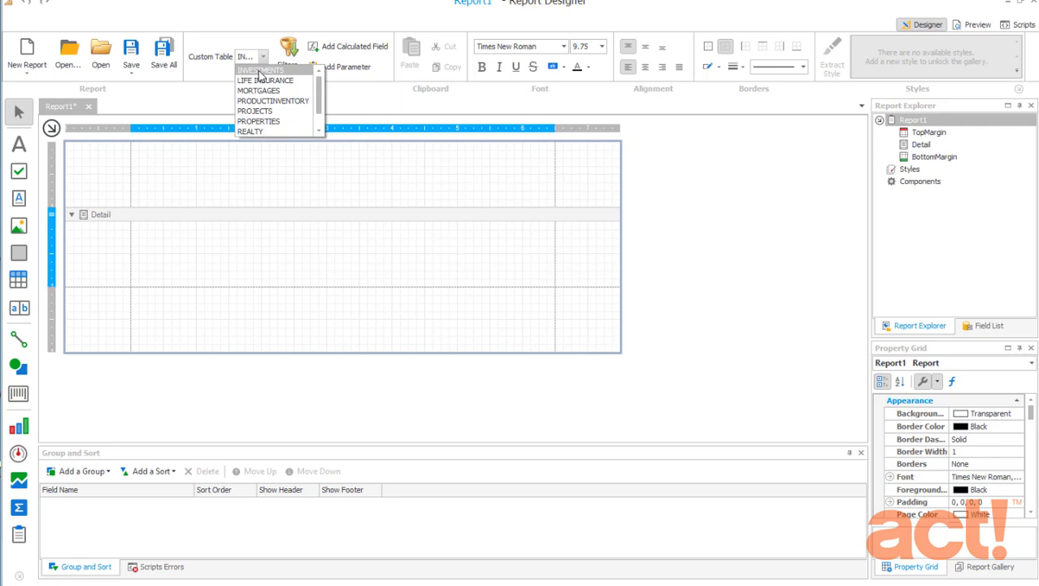
left_click(208, 72)
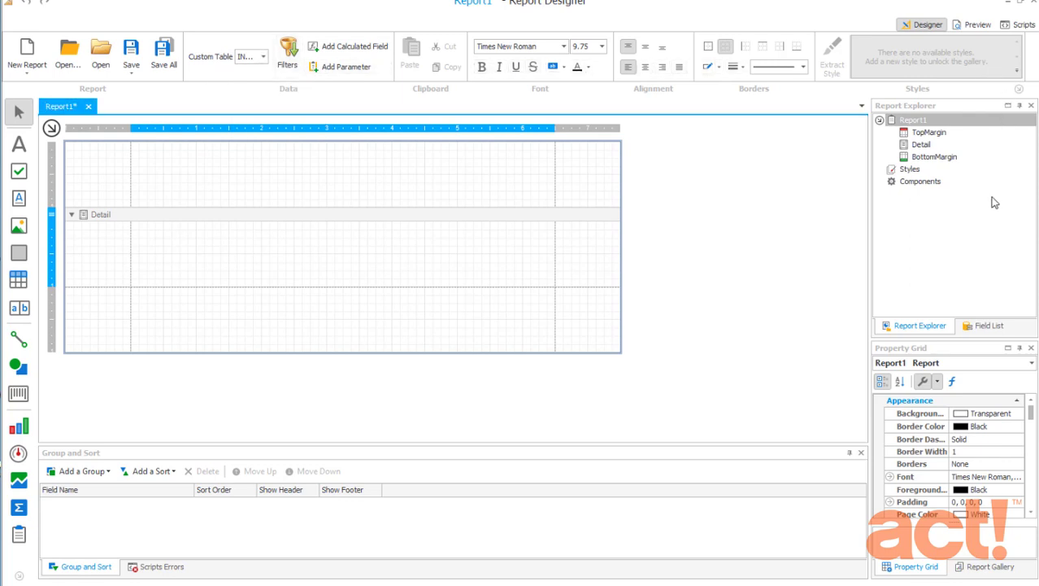
left_click(986, 327)
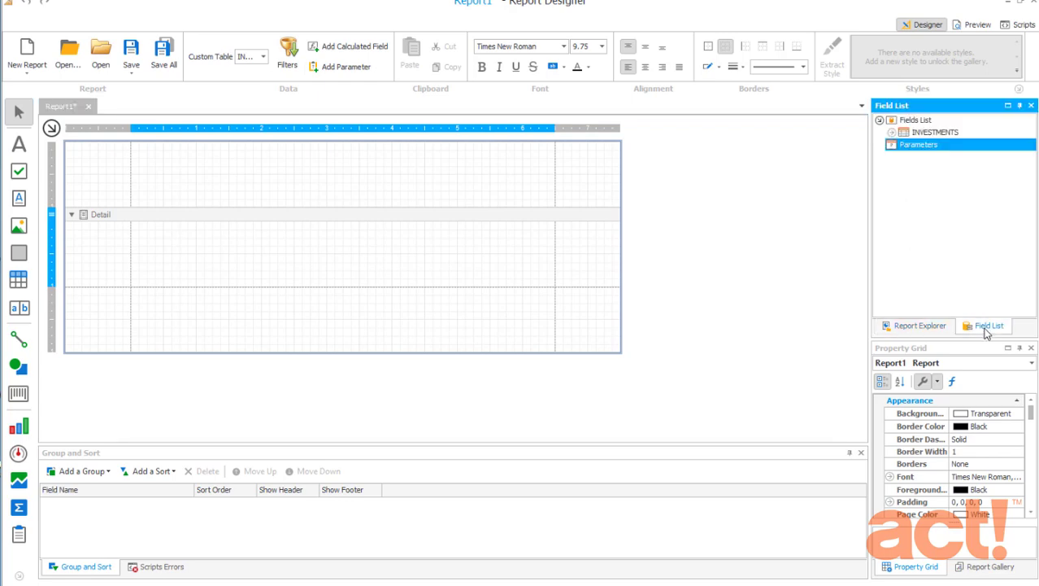
left_click(891, 134)
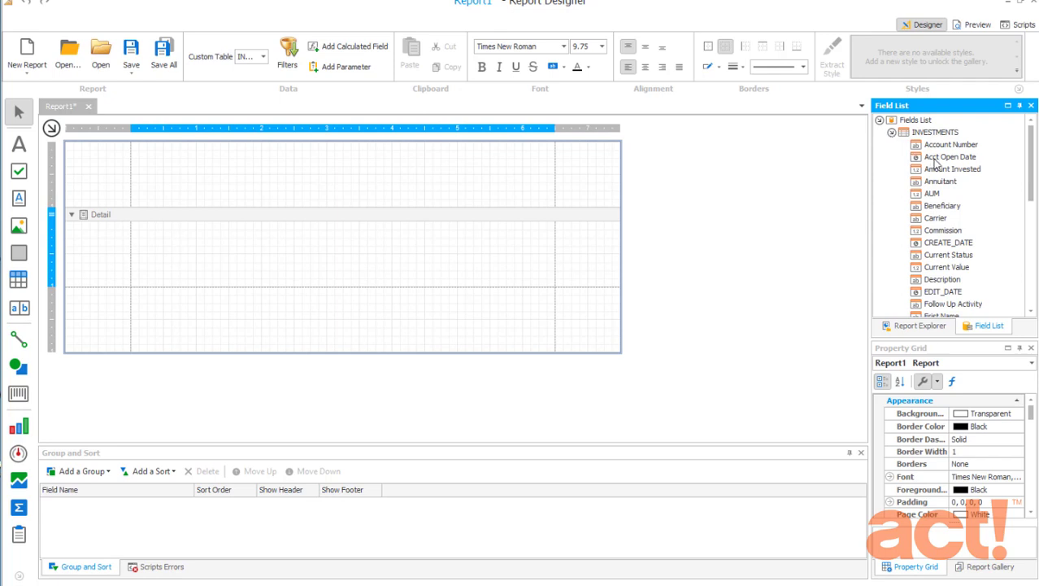
Place the Investment Name, Amount Invested and Current Value fields stacked under one another in the Detail band.
scroll(1008, 211, "down", 3)
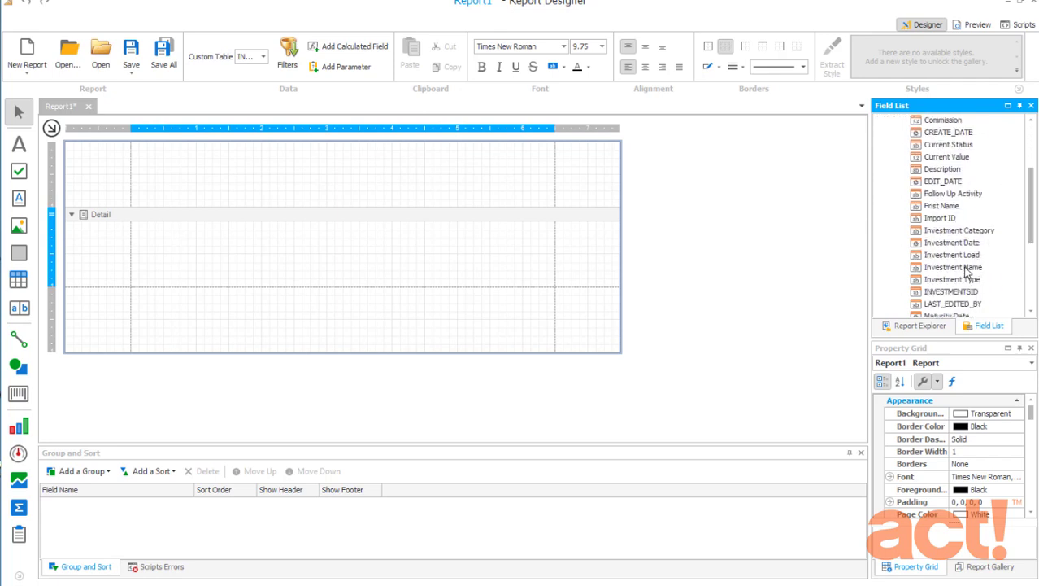
left_click_drag(966, 273, 237, 237)
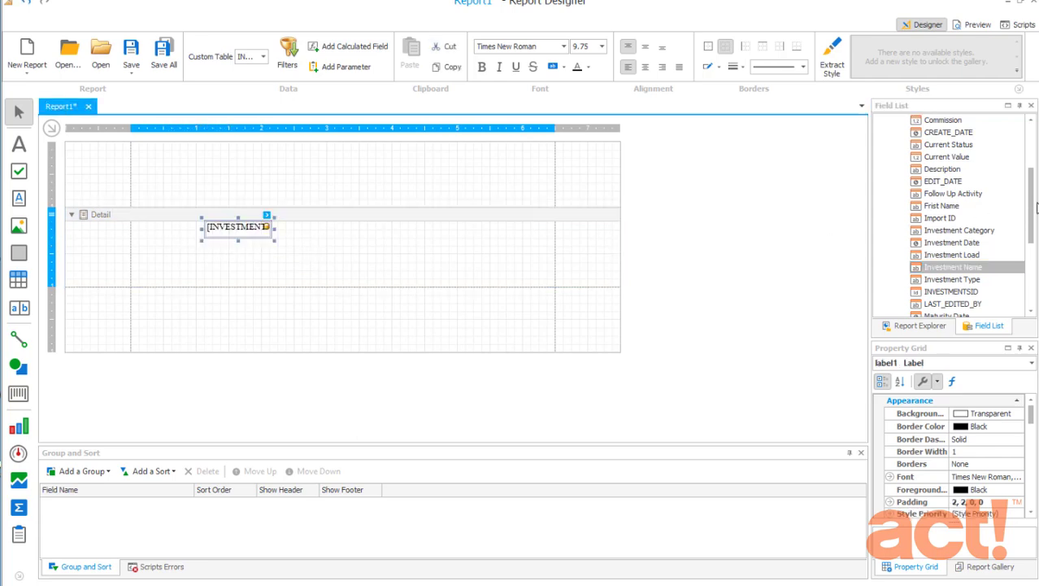
left_click_drag(1035, 209, 1035, 170)
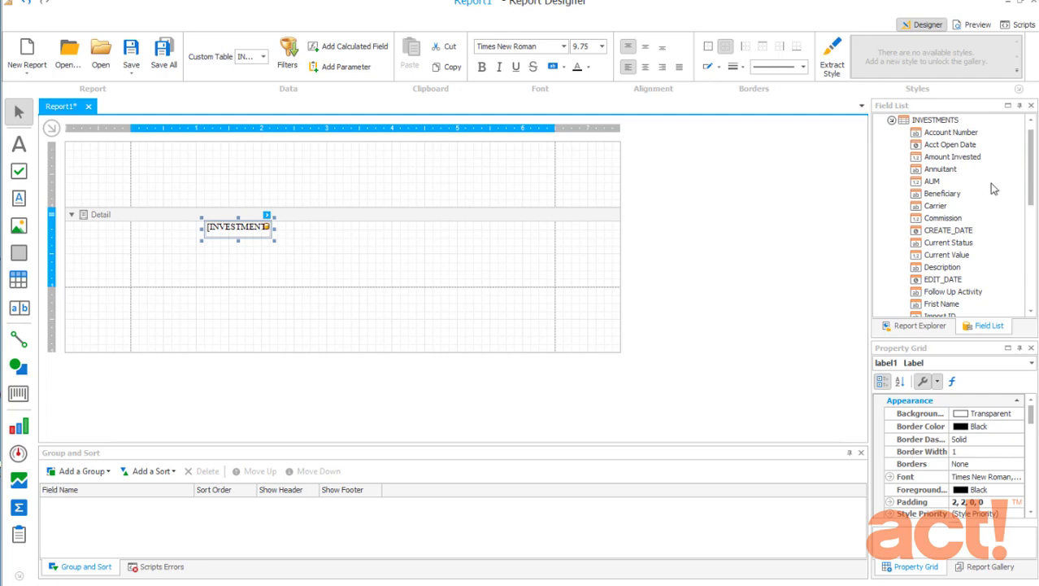
left_click_drag(970, 159, 236, 252)
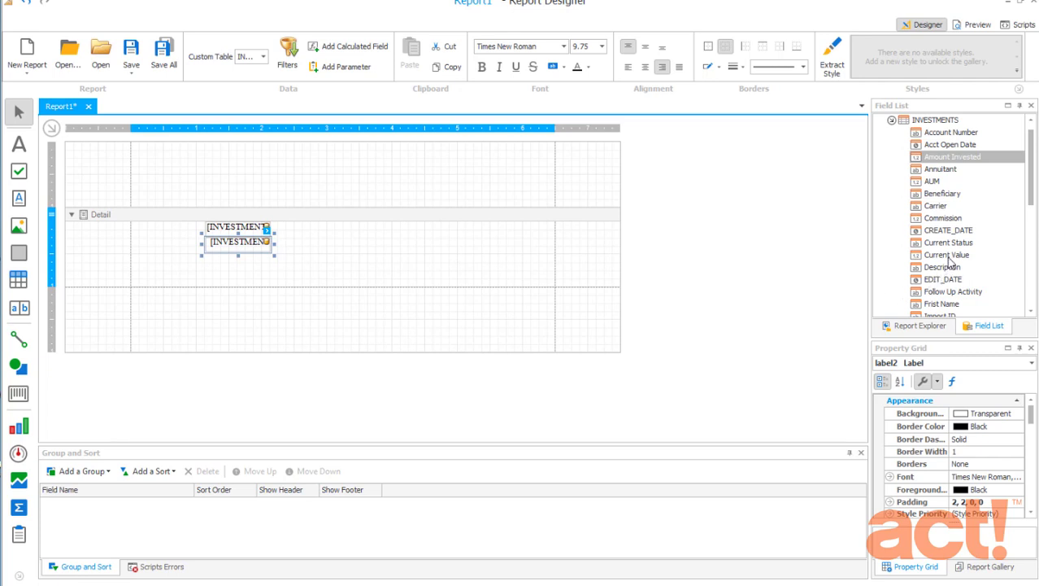
left_click_drag(947, 257, 239, 270)
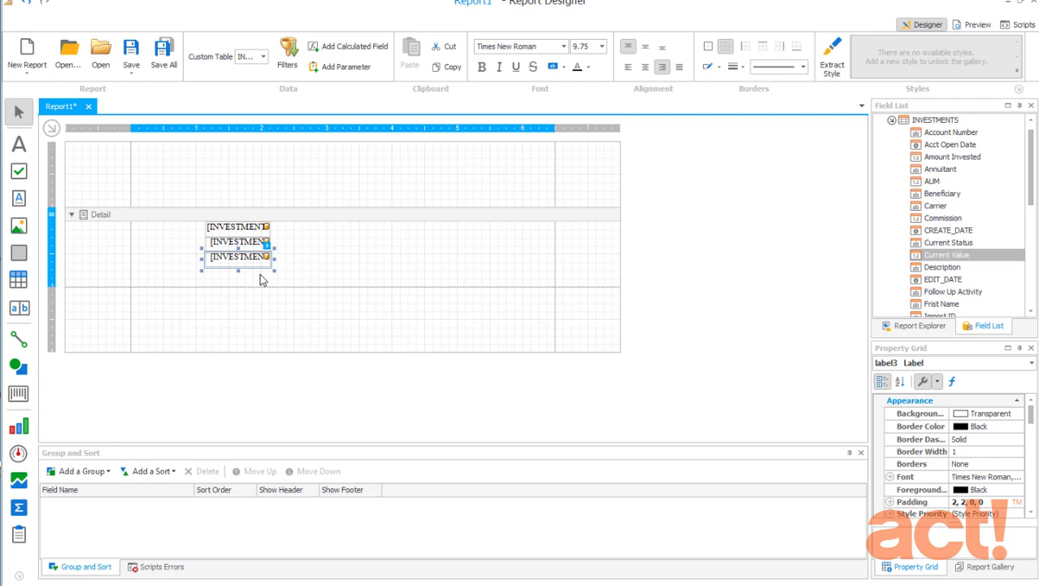
Add three text labels in the Detail band, one directly to the left of each investment field.
left_click(19, 144)
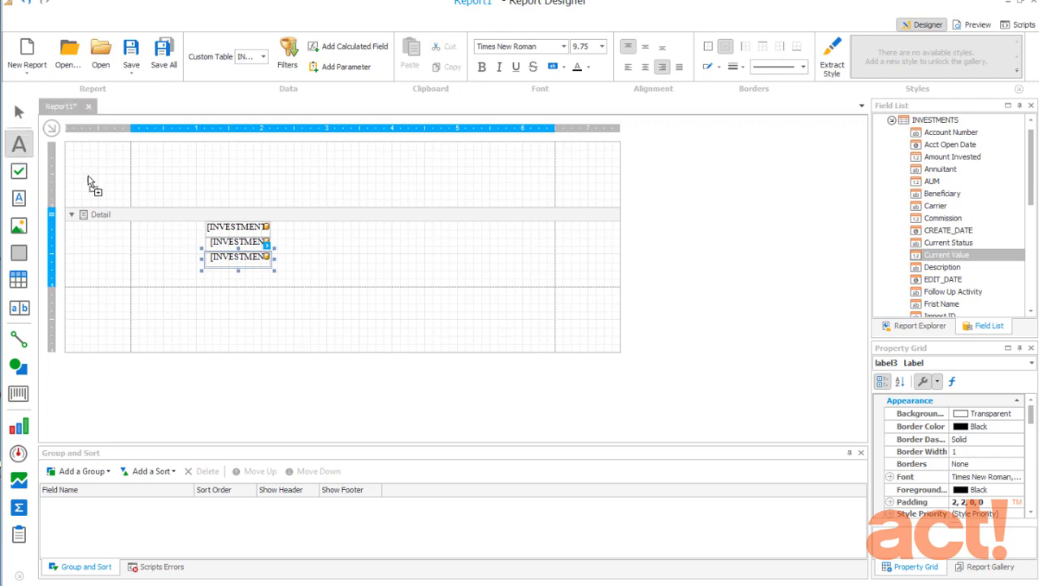
left_click(168, 231)
left_click(20, 144)
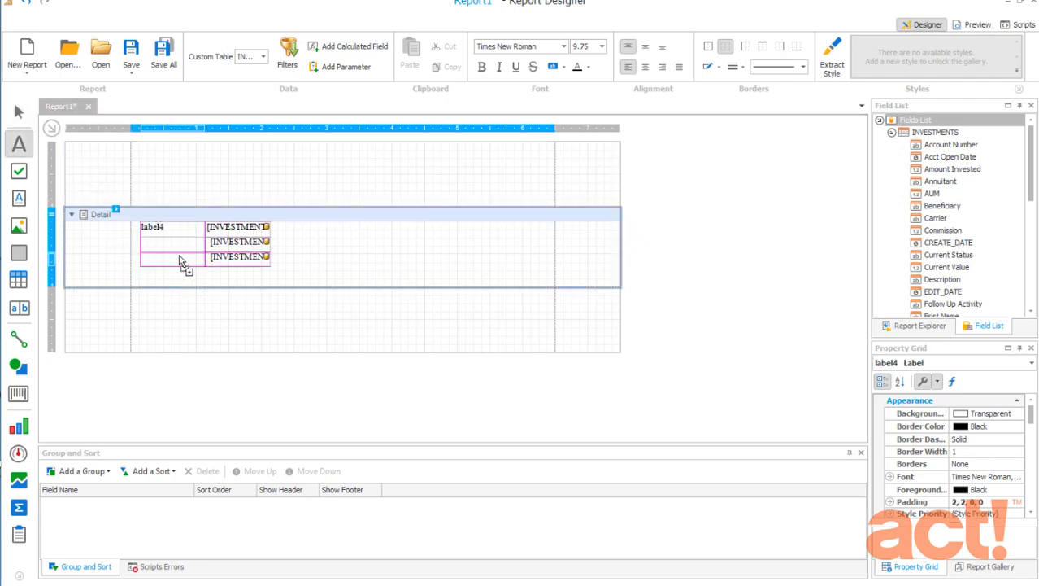
left_click(168, 245)
left_click(19, 144)
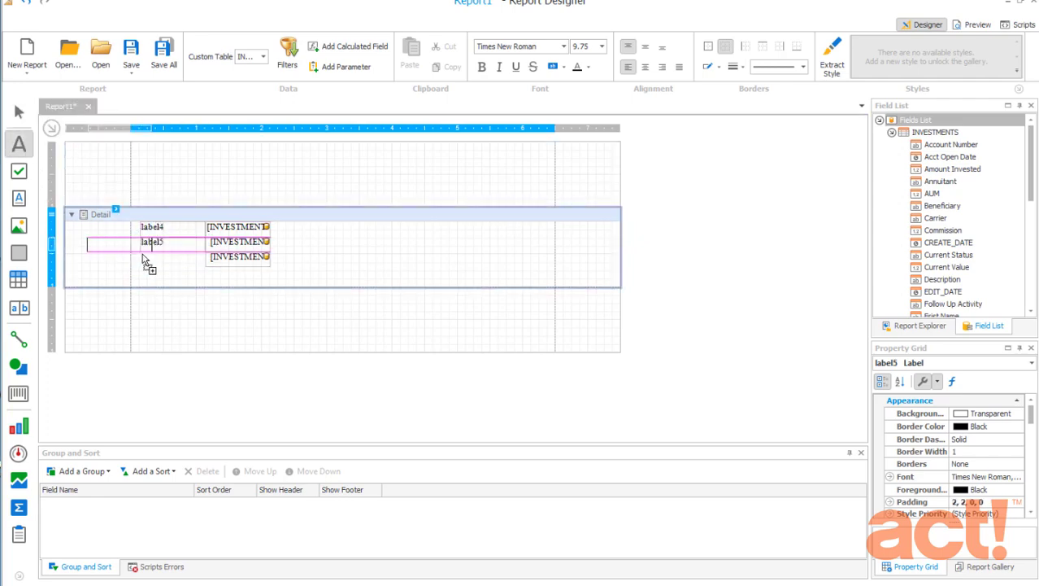
left_click(178, 261)
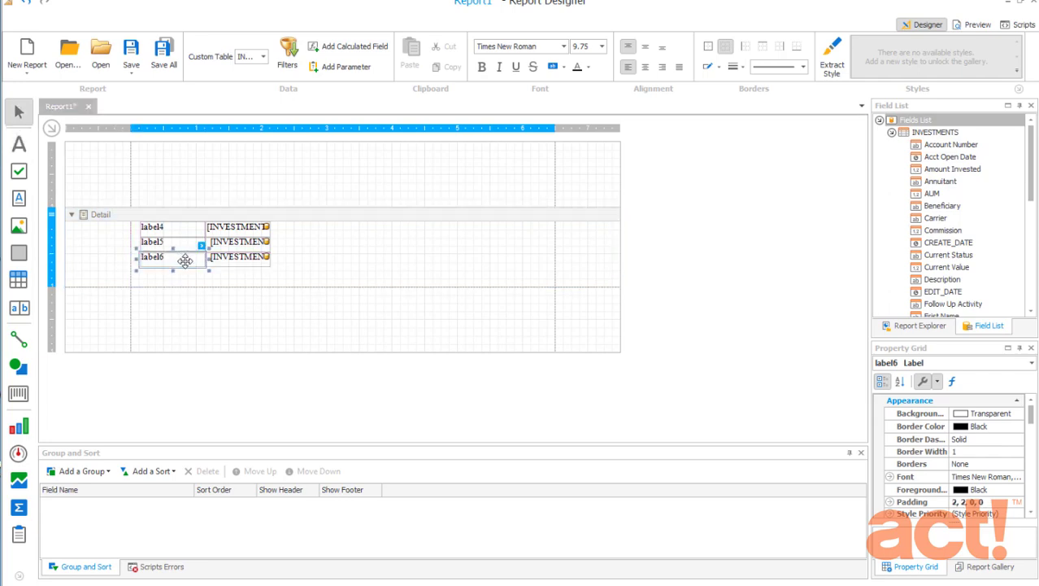
Change the text of the three Detail labels, from top to bottom, to Name, Amount and Current Value.
left_click(157, 226)
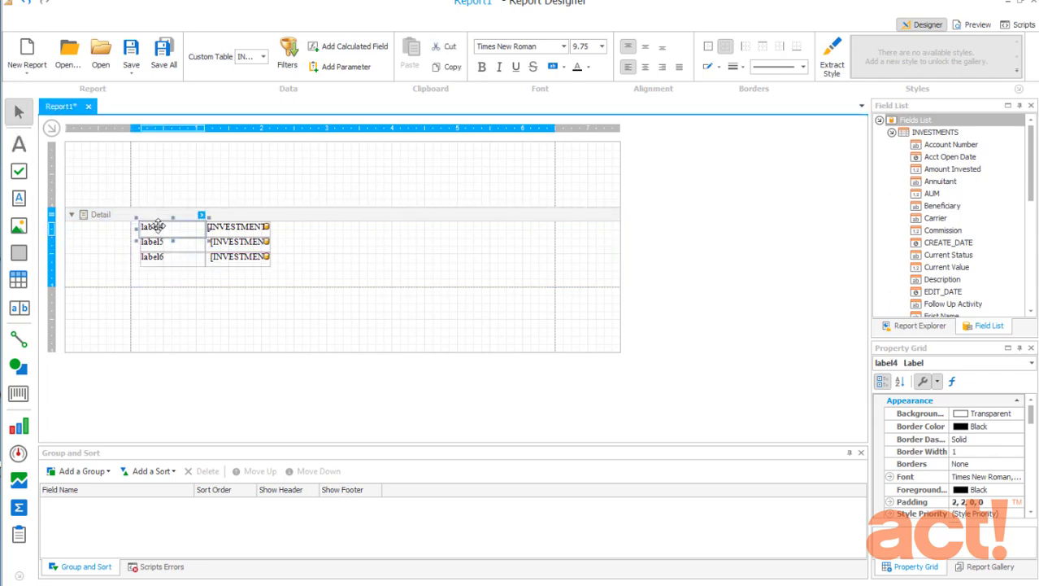
double_click(157, 226)
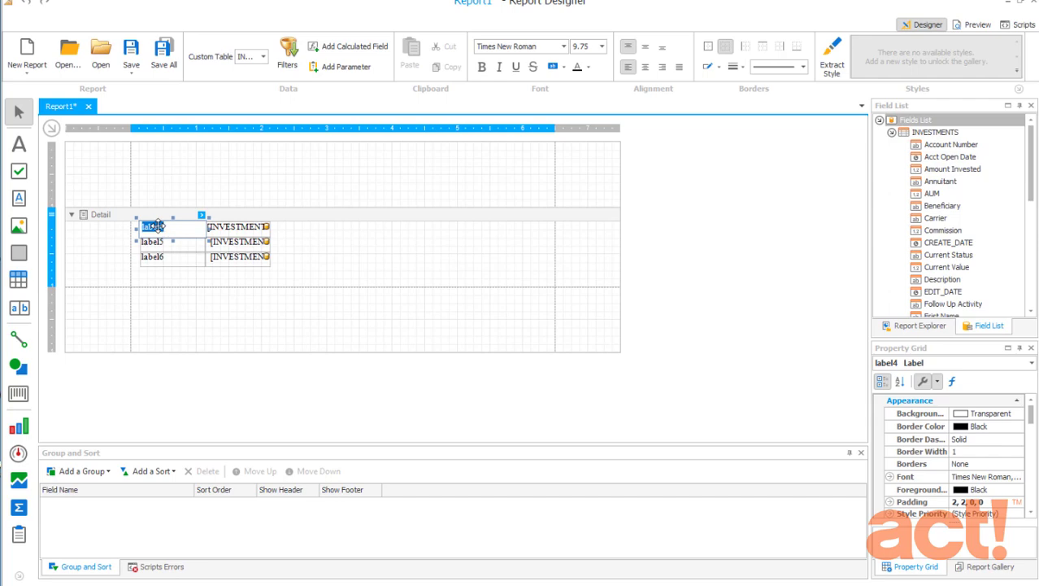
type("Name")
left_click(154, 244)
double_click(154, 244)
type("Amount")
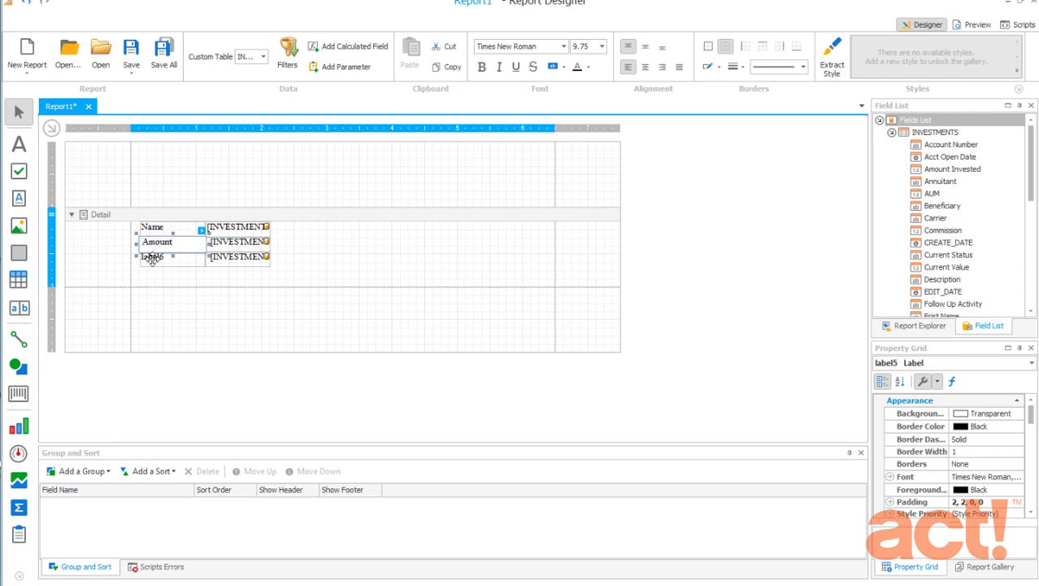
double_click(152, 257)
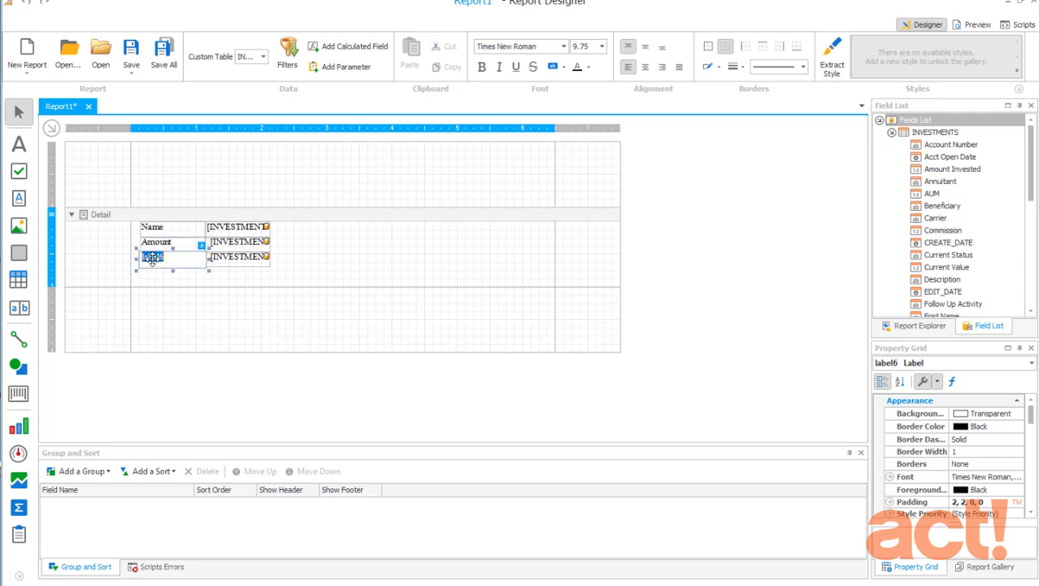
type("Current Value")
Draw a wide label in the top margin band and enter the title "Investment Report".
left_click(18, 144)
left_click_drag(109, 169, 349, 183)
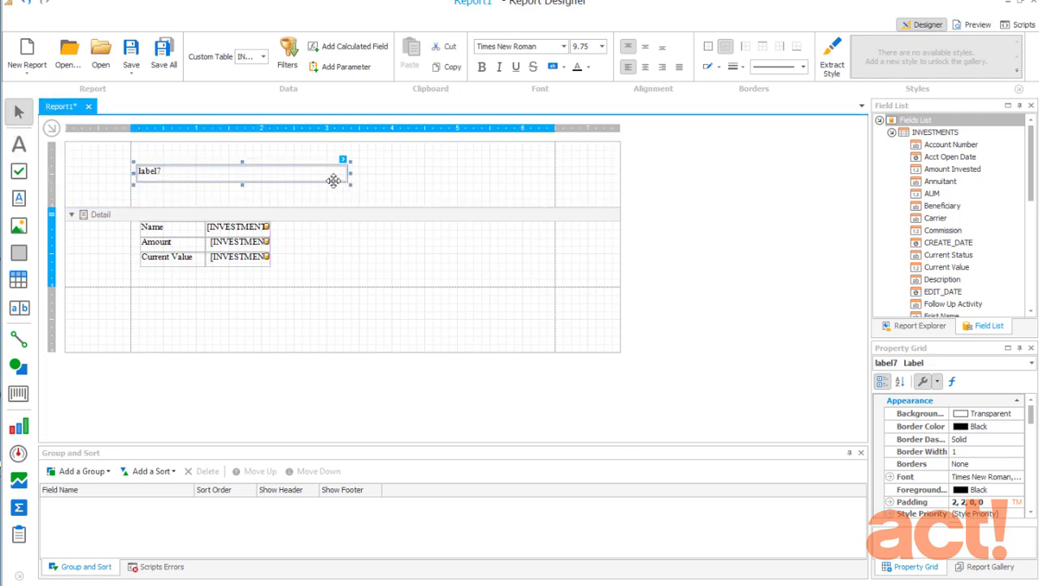
double_click(155, 171)
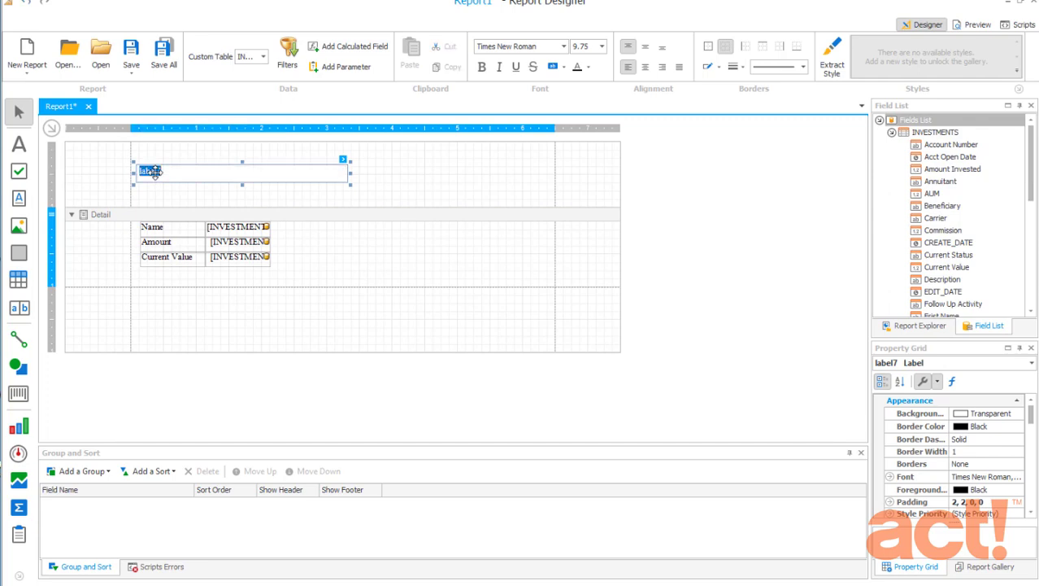
type("Investment Report")
Set the report title's font size to 20 and make its label taller to fit the text.
left_click_drag(208, 172, 124, 171)
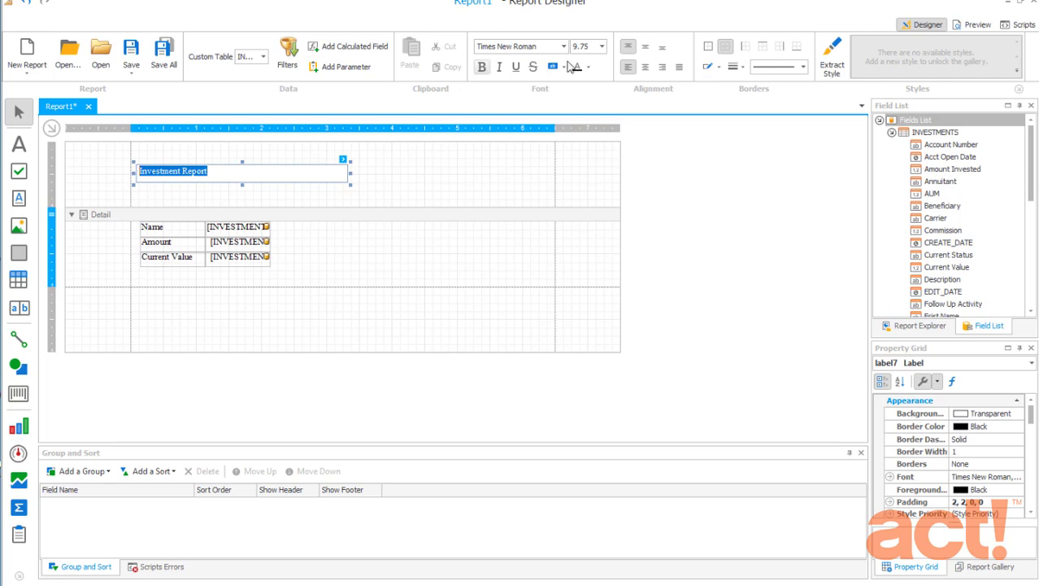
left_click(602, 46)
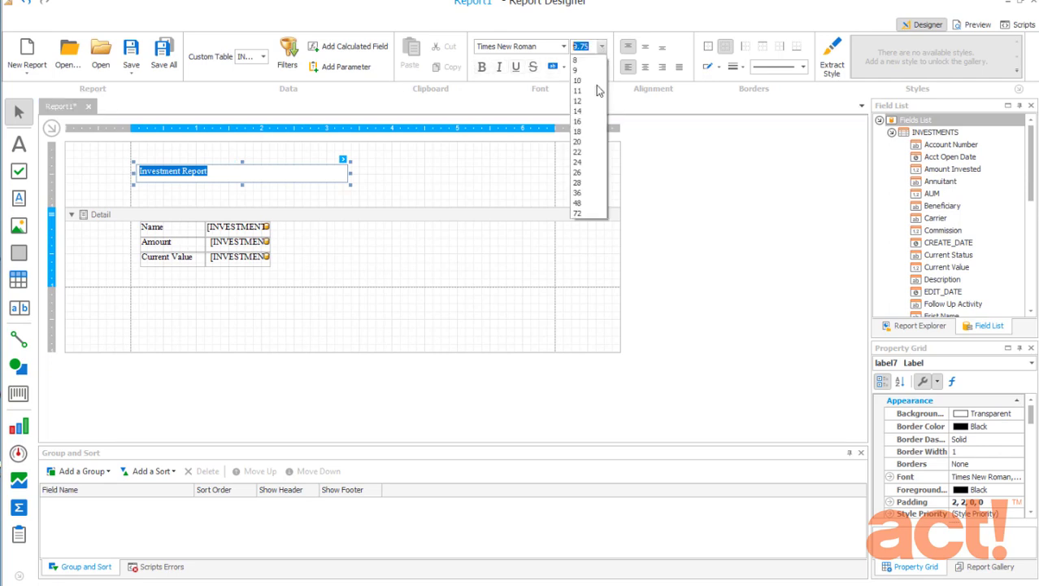
left_click(586, 141)
left_click_drag(238, 183, 240, 204)
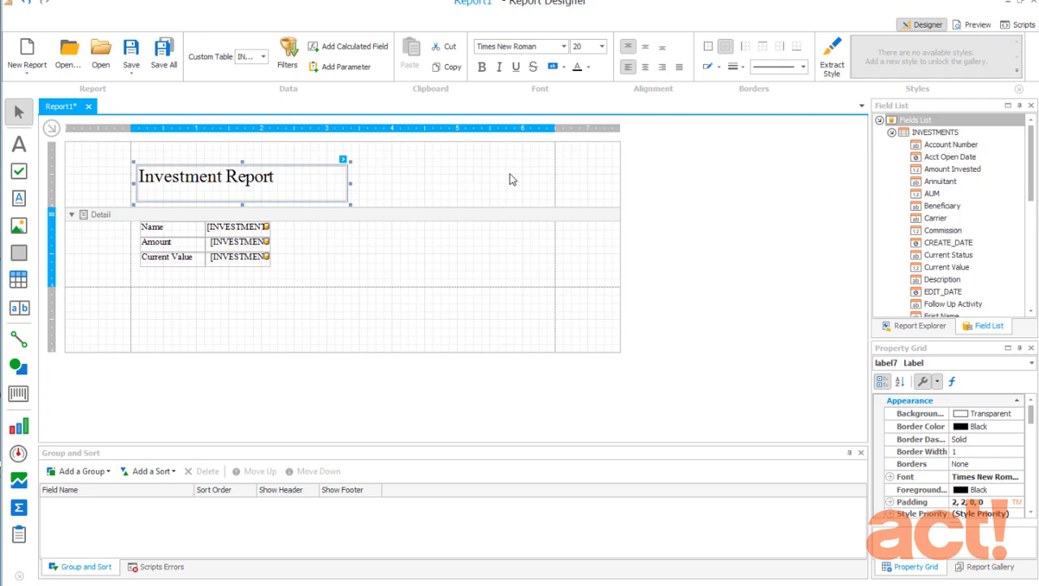
Preview the report with its investment data and return to the design view.
left_click(979, 26)
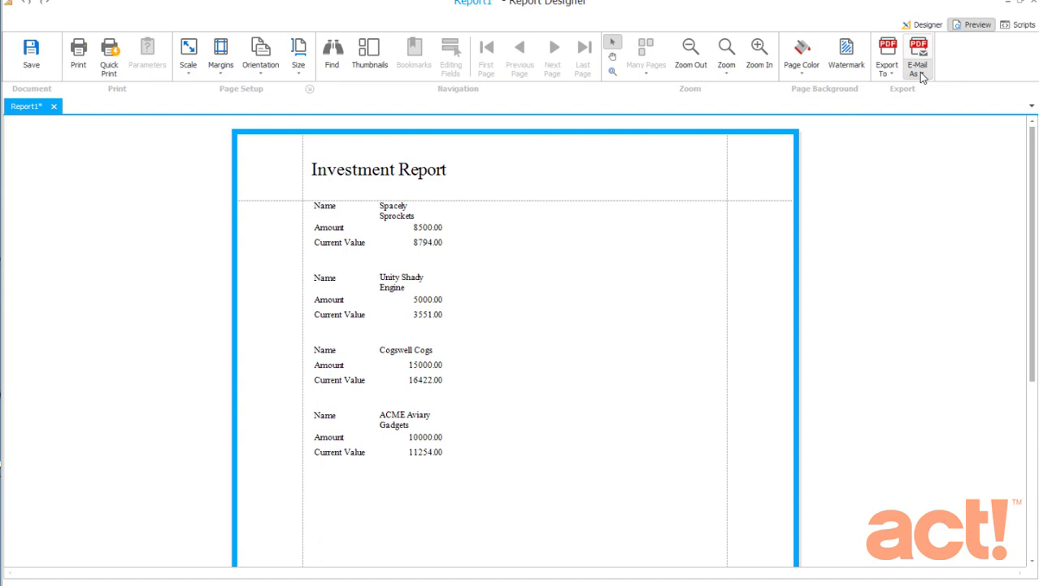
left_click(928, 26)
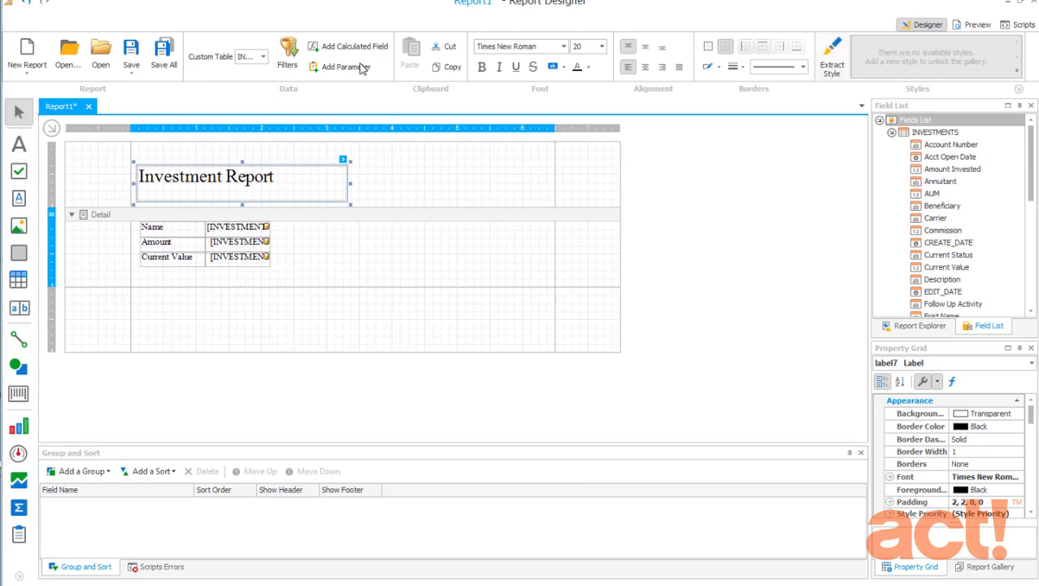
Add a report filter requiring Current Status Equal To Active and close the Query Editor.
left_click(288, 53)
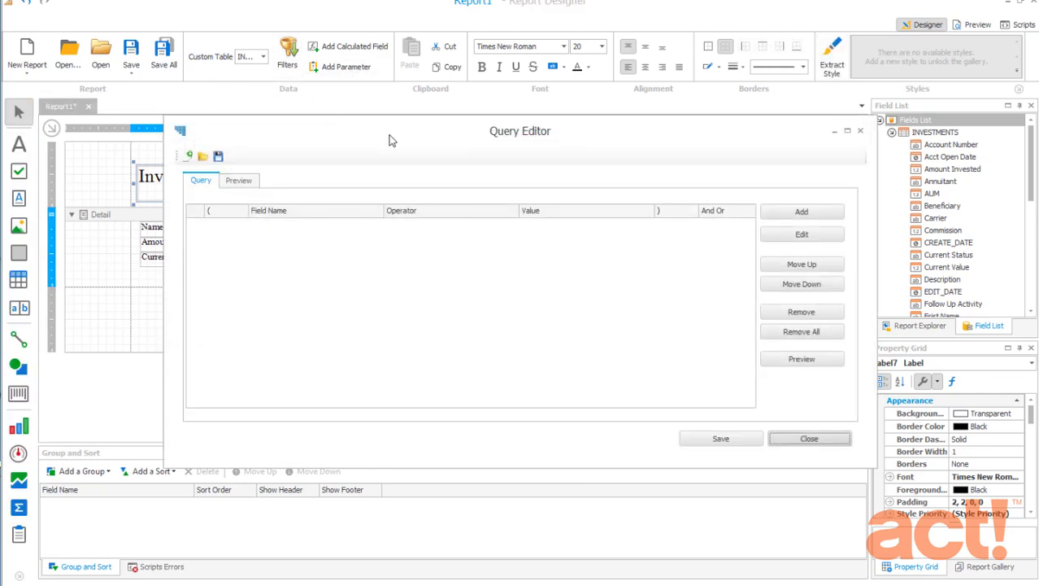
left_click(802, 213)
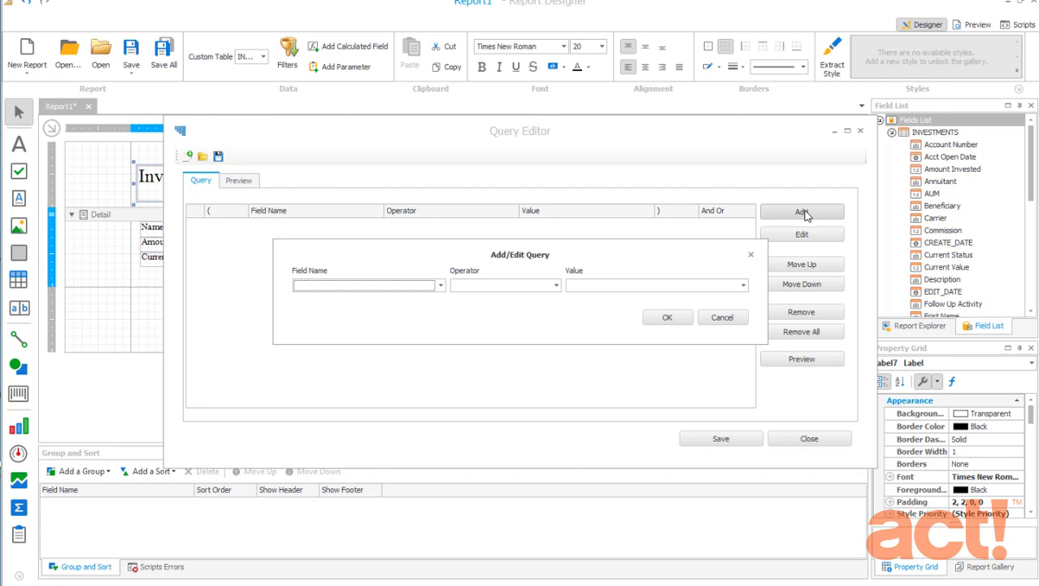
left_click(399, 285)
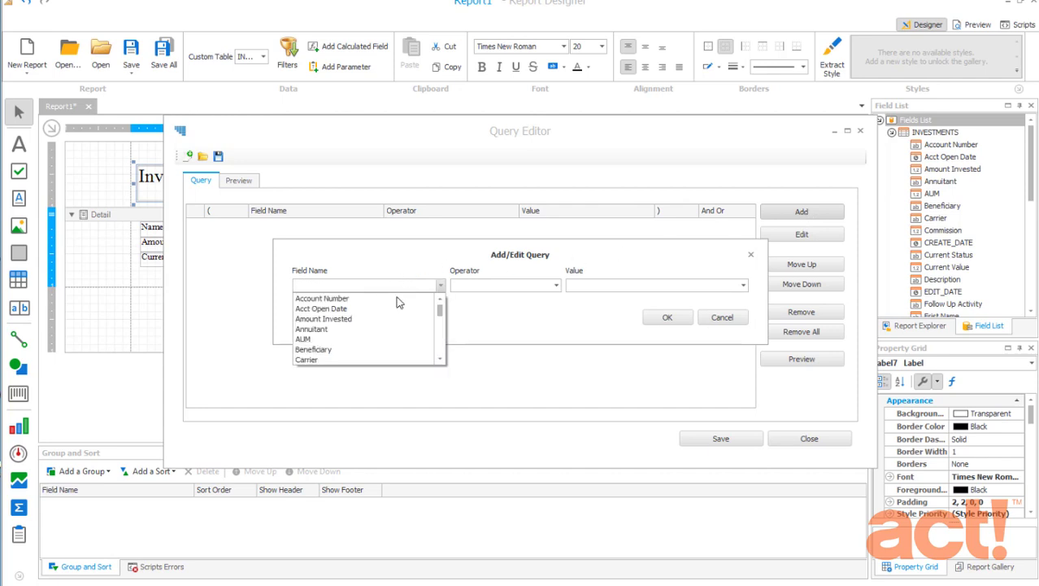
scroll(366, 328, "down", 1)
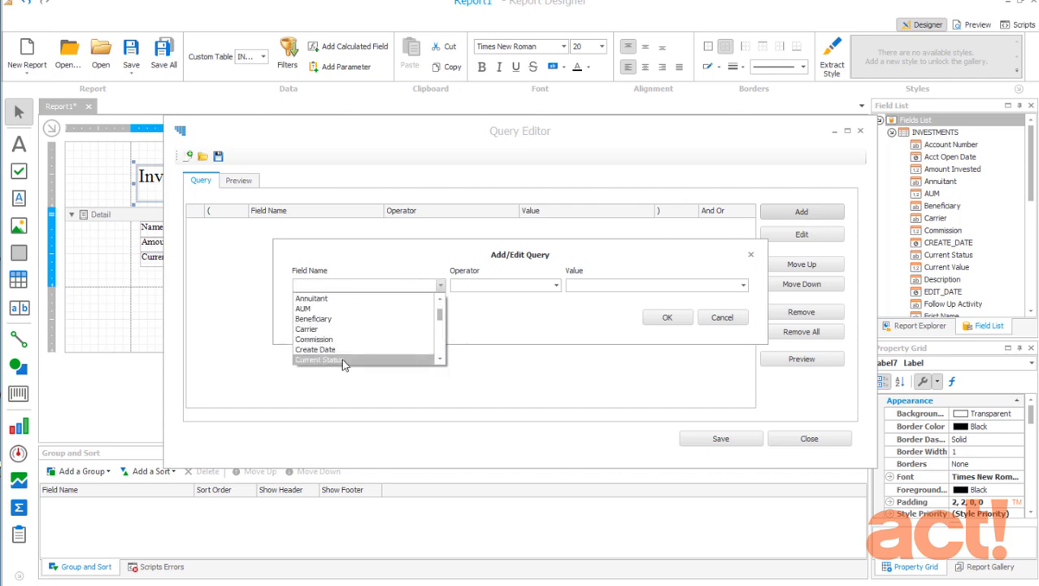
left_click(342, 359)
left_click(517, 291)
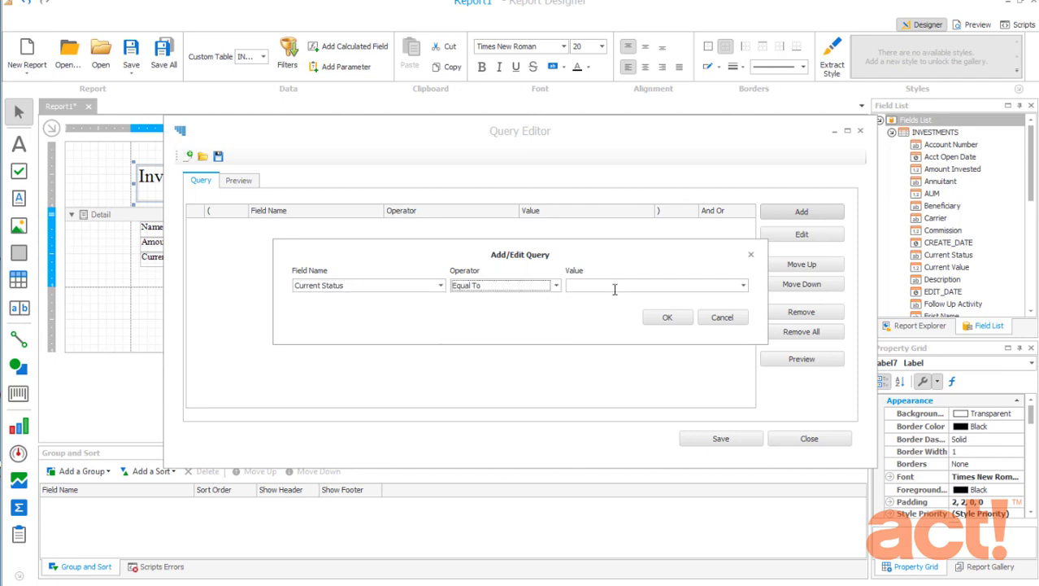
left_click(743, 285)
left_click(573, 311)
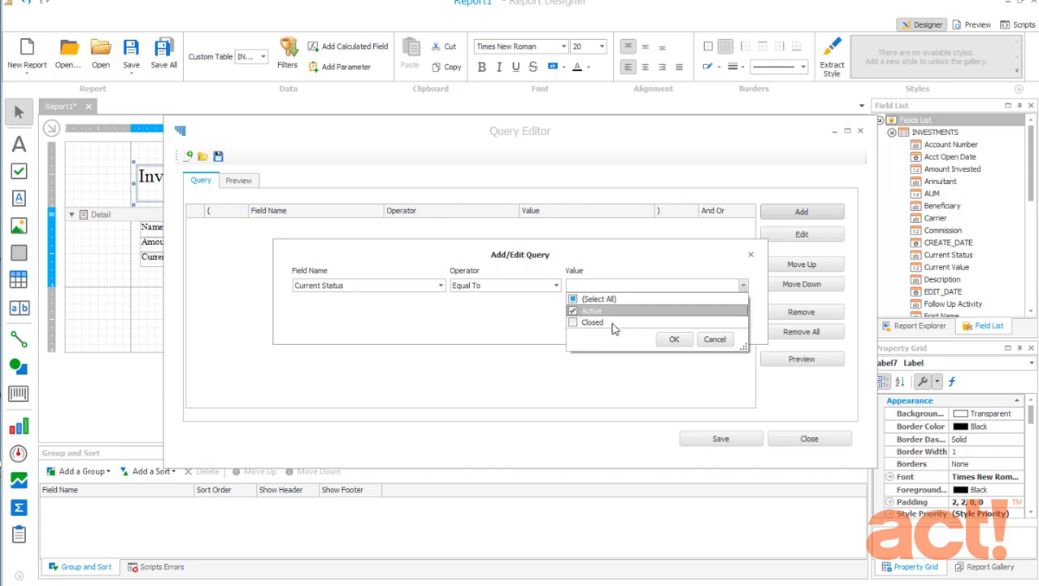
left_click(674, 340)
left_click(670, 319)
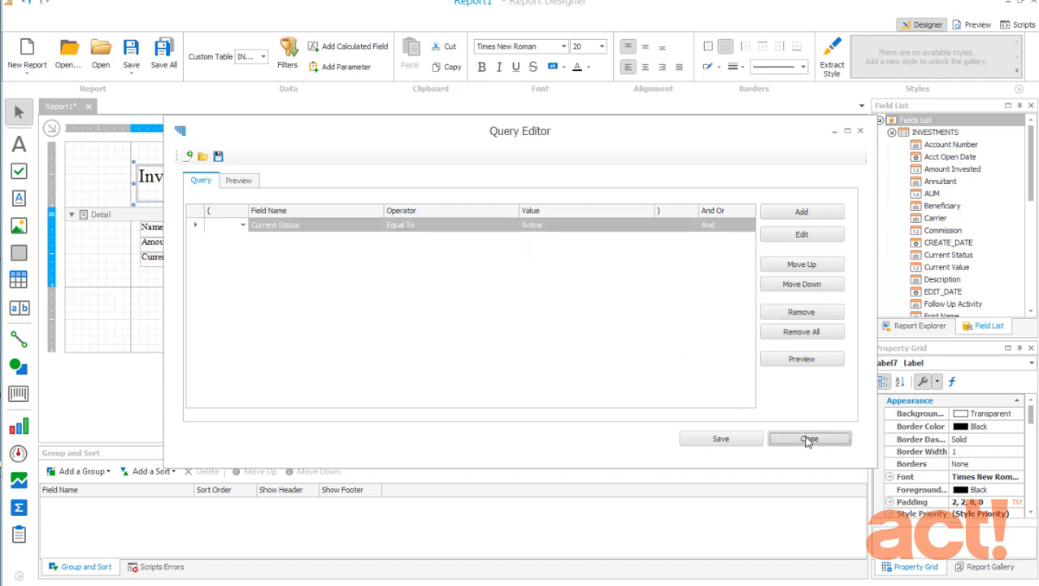
left_click(809, 437)
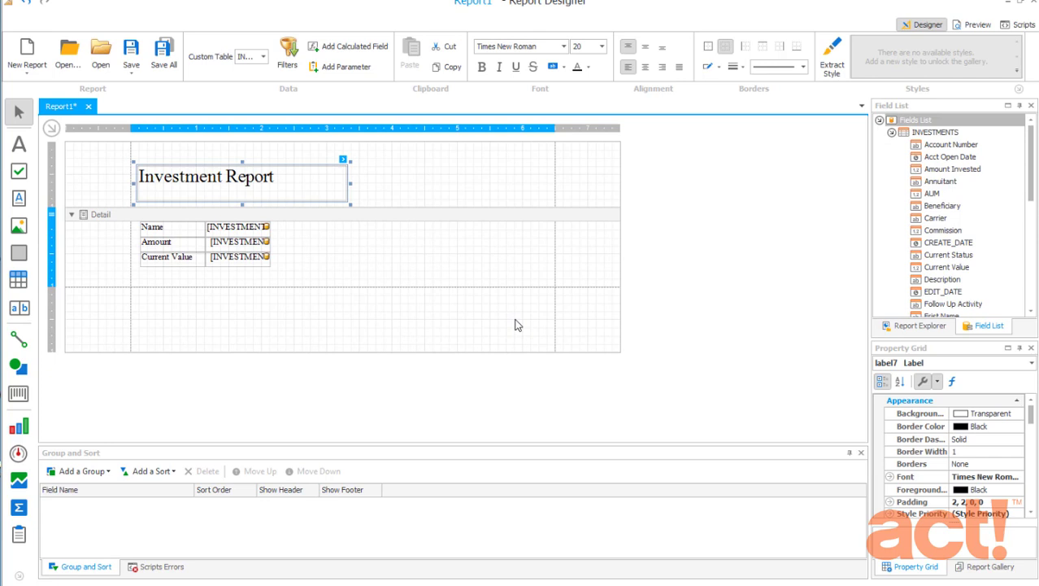
Change the report title to "Active Investment Report".
double_click(218, 176)
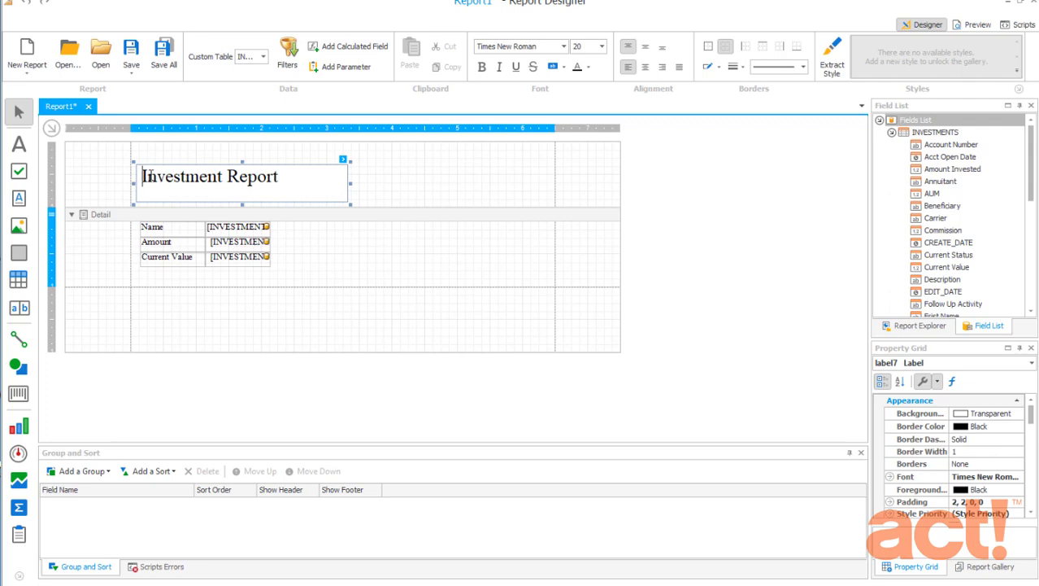
type("Active")
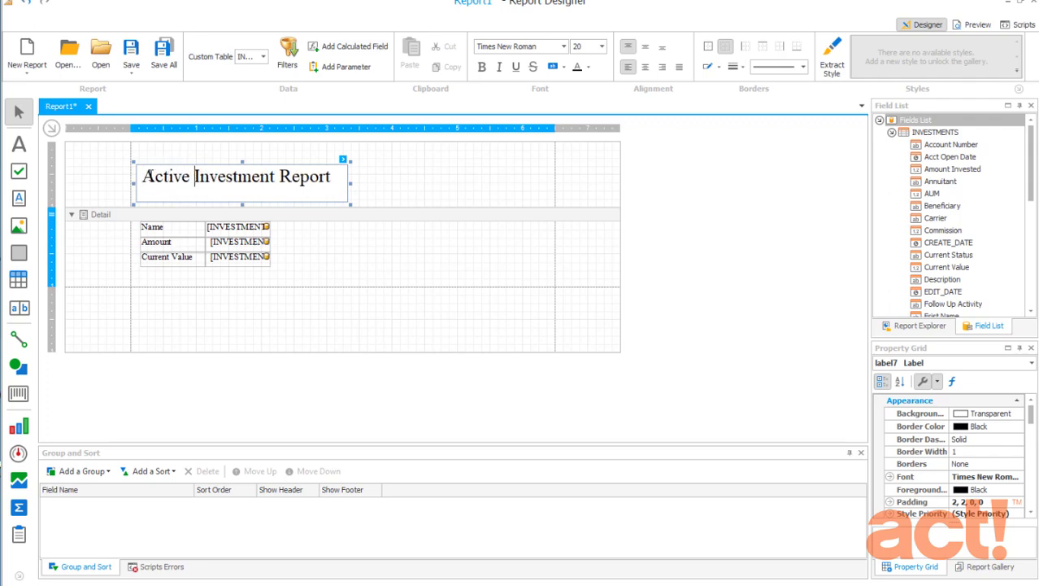